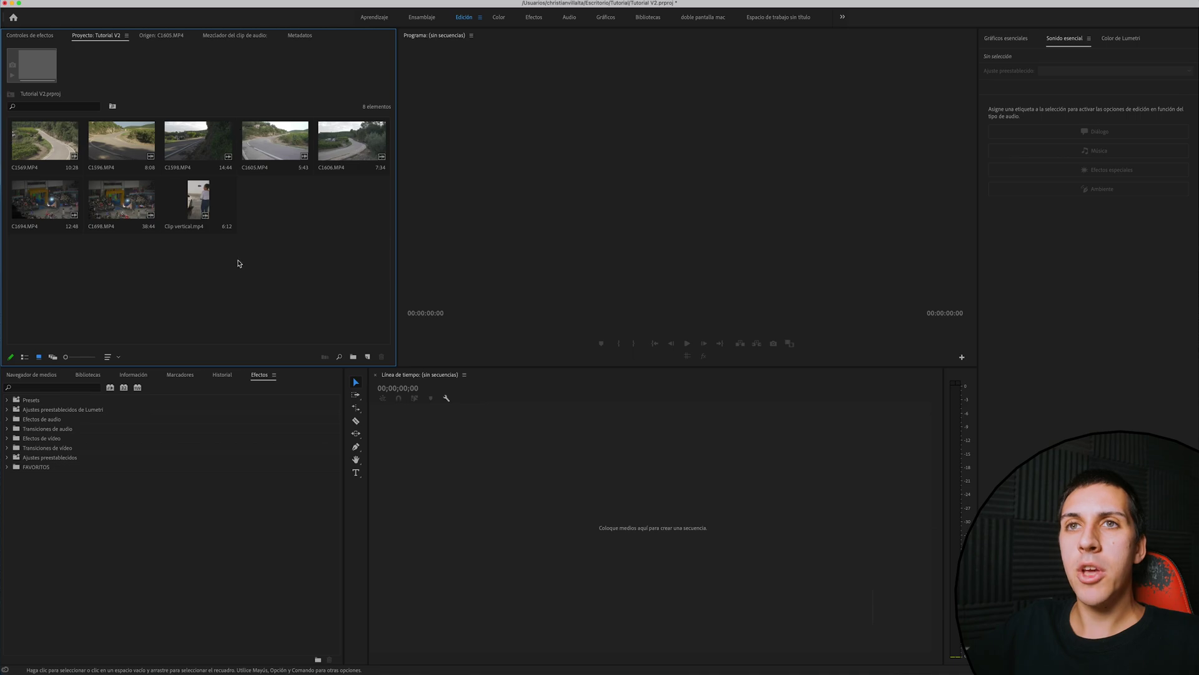
# Create a sequence from the C1605.MP4 clip and mute audio track A1
pyautogui.click(270, 159)
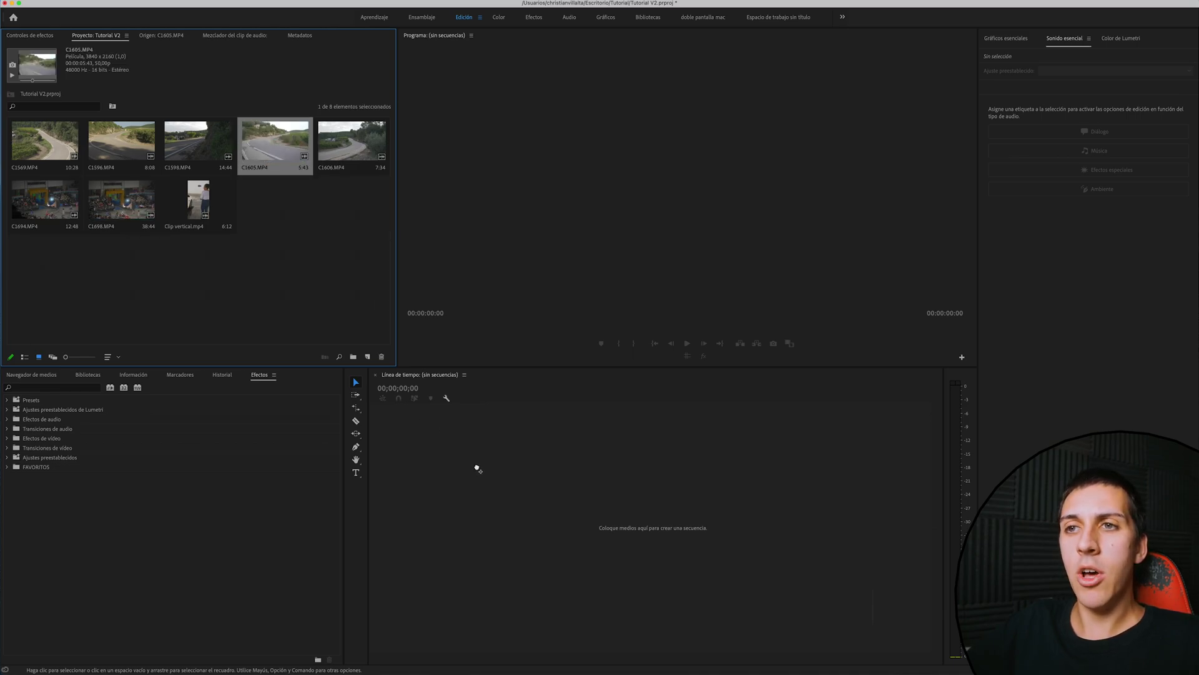
pyautogui.moveTo(476, 468); pyautogui.dragTo(482, 471)
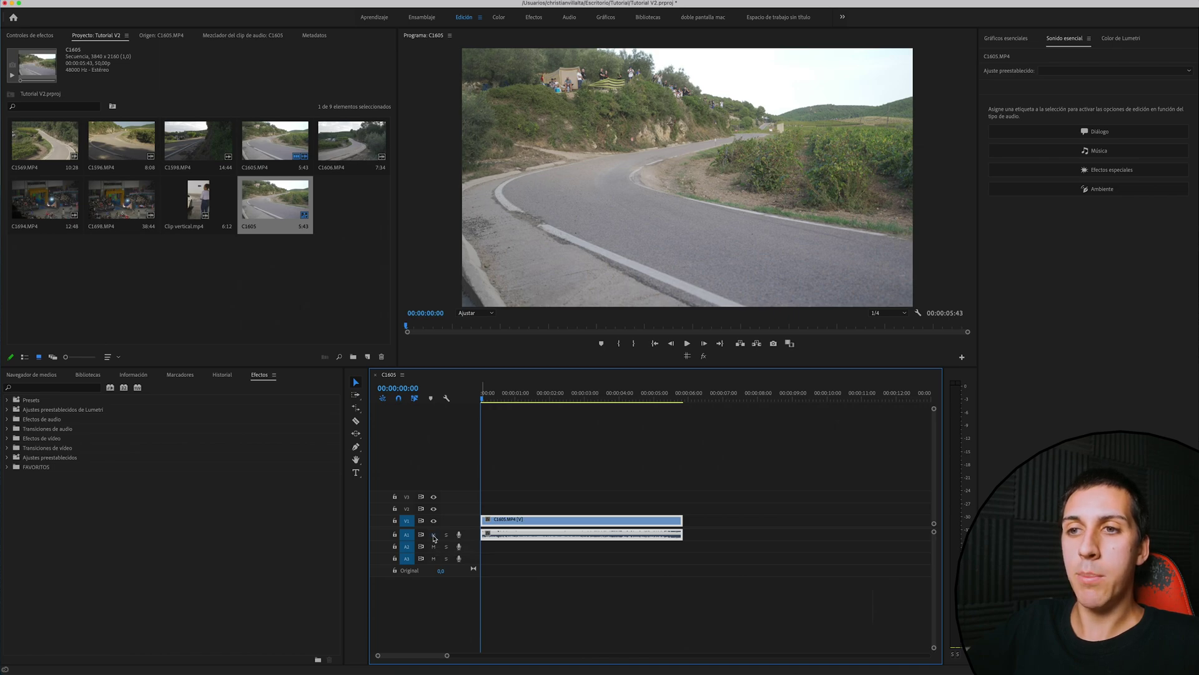
pyautogui.click(434, 536)
pyautogui.click(520, 443)
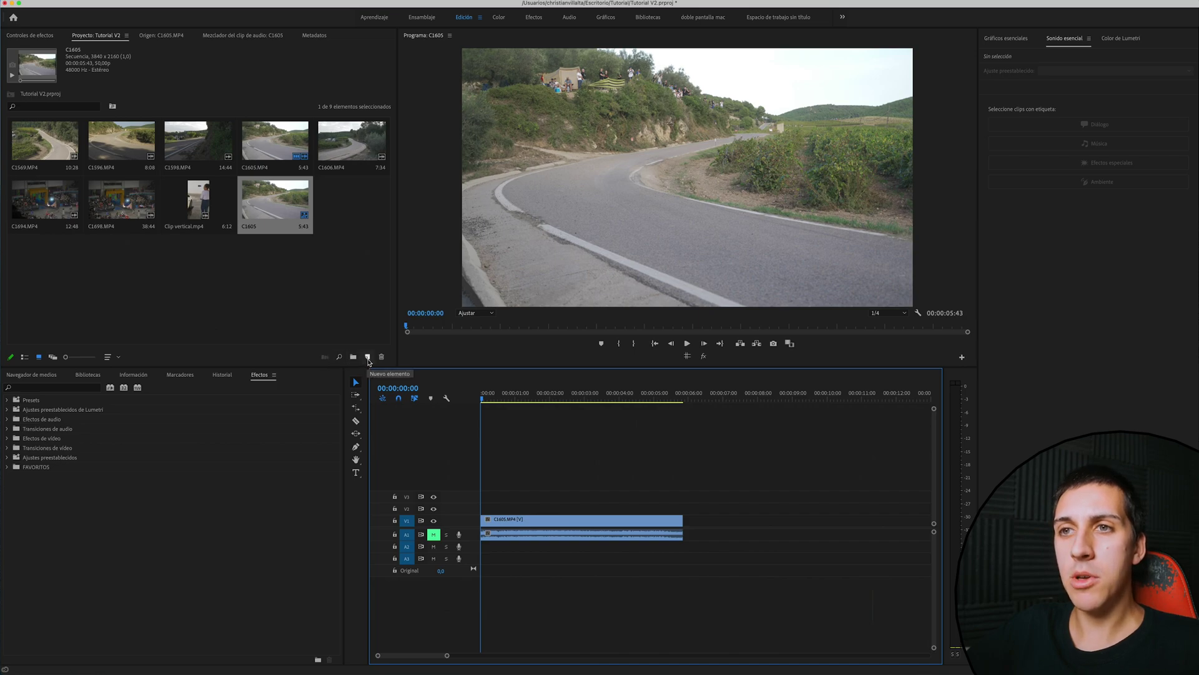
# Create a new 3840×2160 adjustment layer (Capa de ajuste) in the Project panel
pyautogui.click(368, 358)
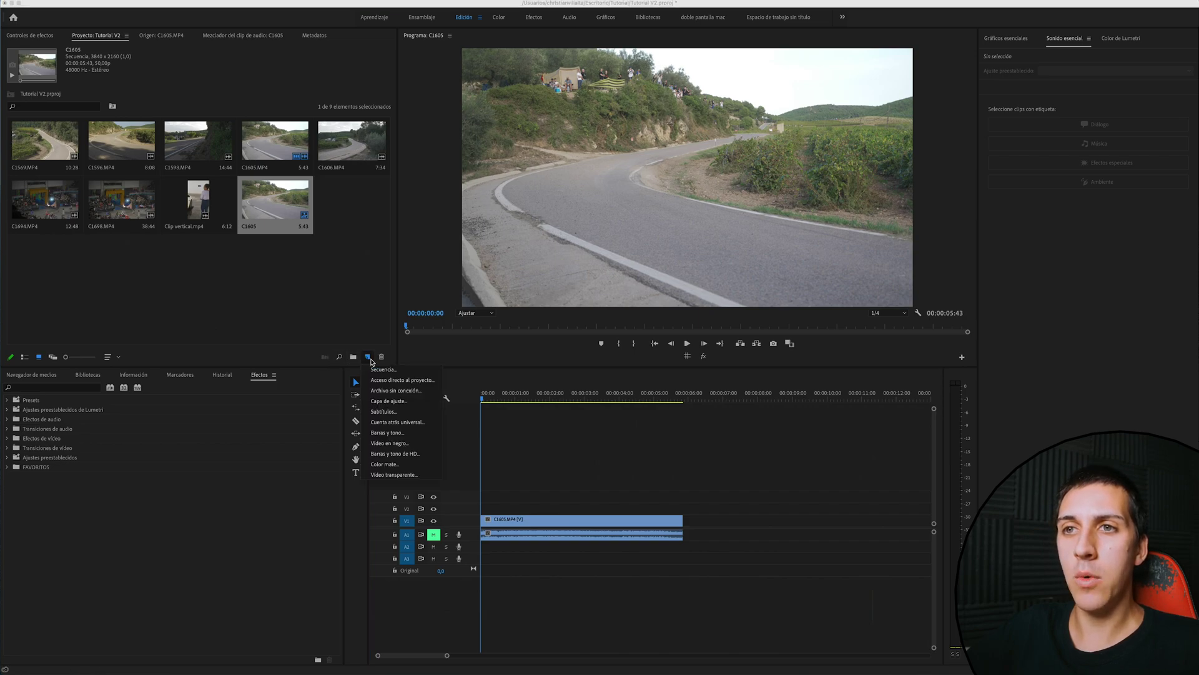
pyautogui.click(395, 402)
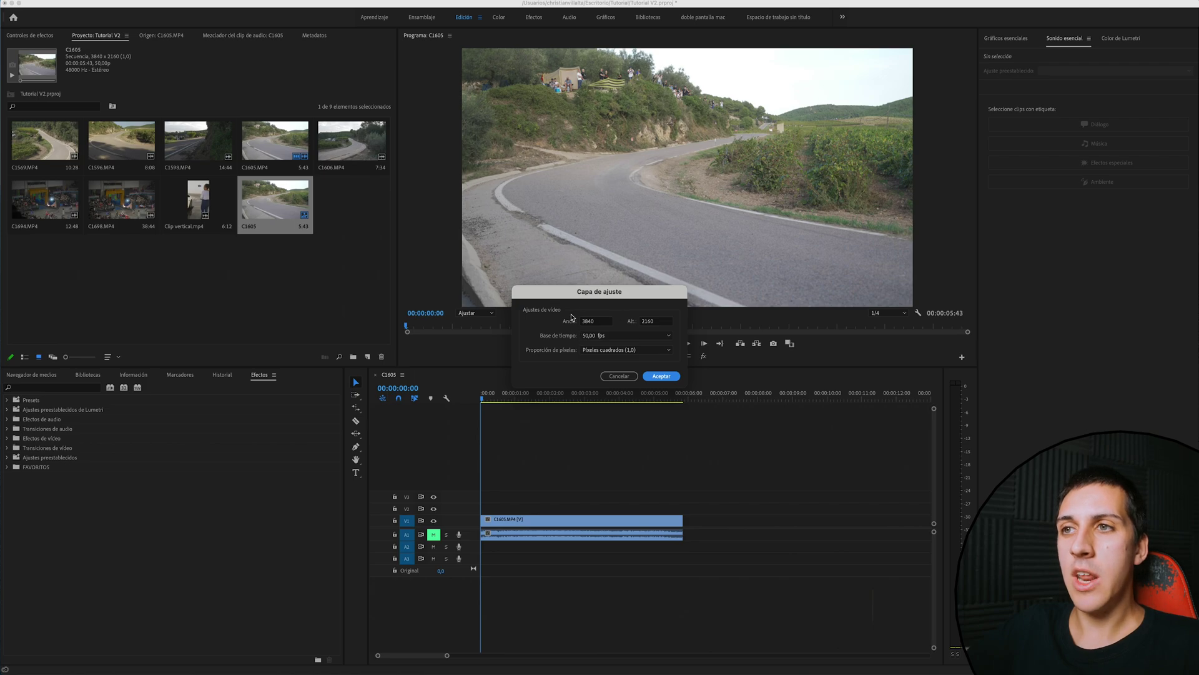
pyautogui.click(652, 378)
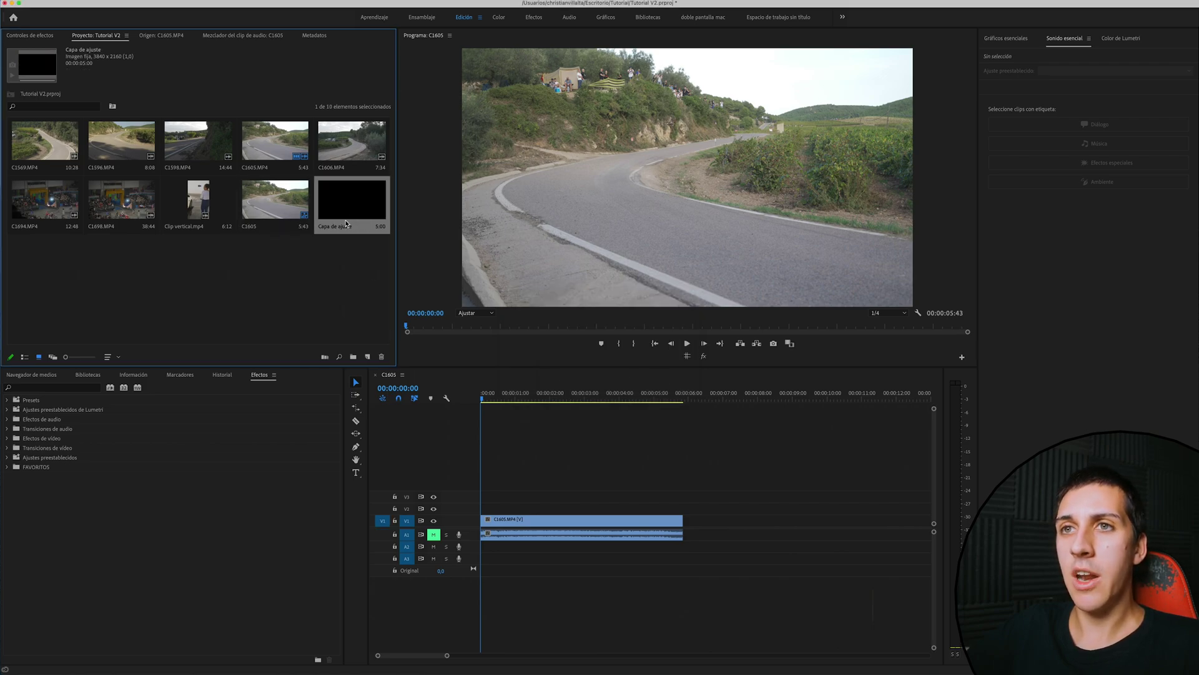
# Place the adjustment layer on V3 and extend it to cover the full clip
pyautogui.moveTo(344, 208)
pyautogui.mouseDown()
pyautogui.moveTo(473, 511)
pyautogui.moveTo(482, 496)
pyautogui.mouseUp()
pyautogui.moveTo(654, 496); pyautogui.dragTo(683, 497)
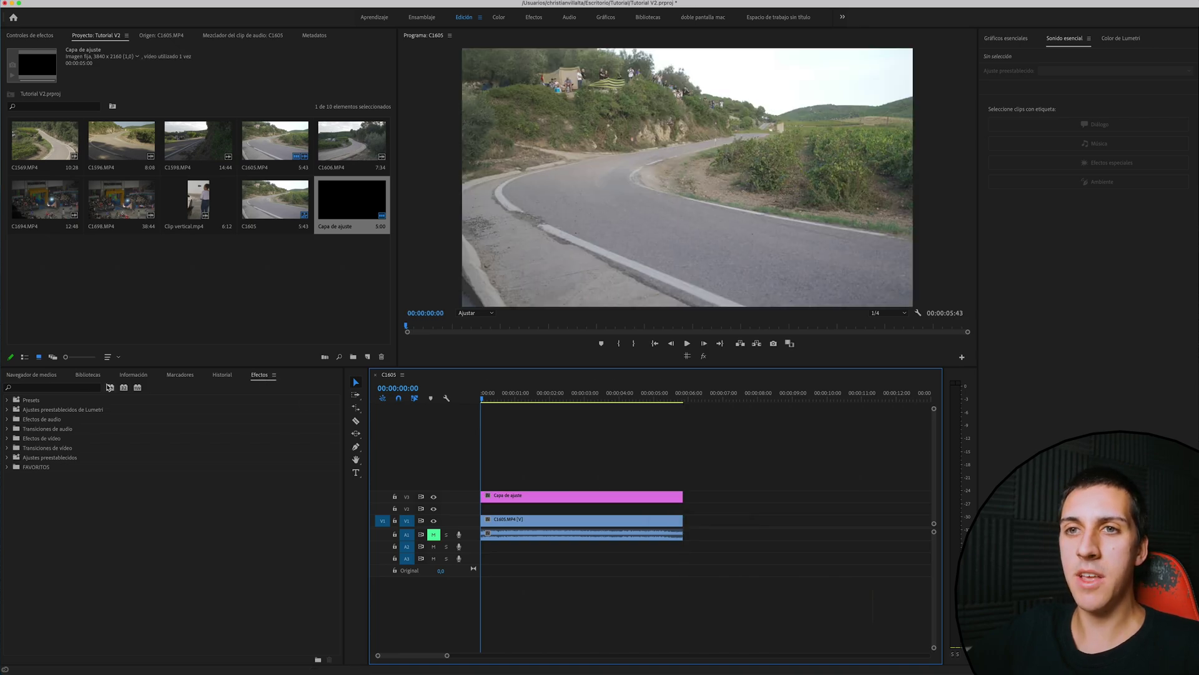
pyautogui.click(63, 388)
# Apply Color de Lumetri to the Capa de ajuste clip and show its Effect Controls
pyautogui.write('COLOR DE LUMETRI')
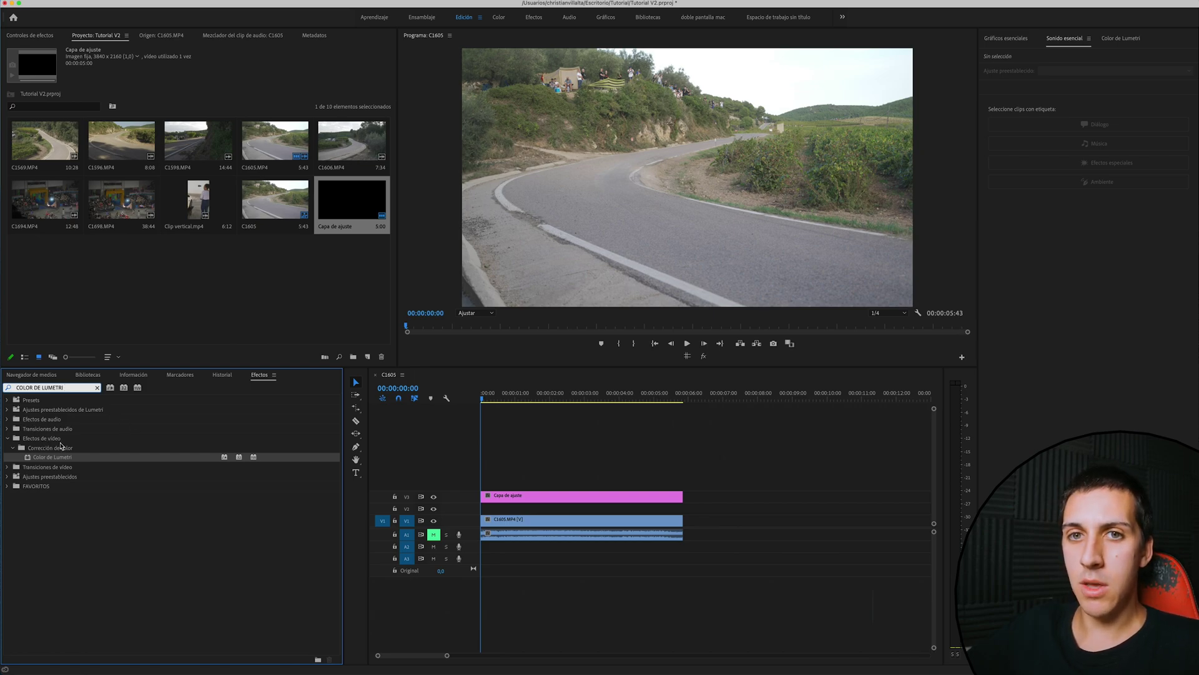
pyautogui.click(47, 462)
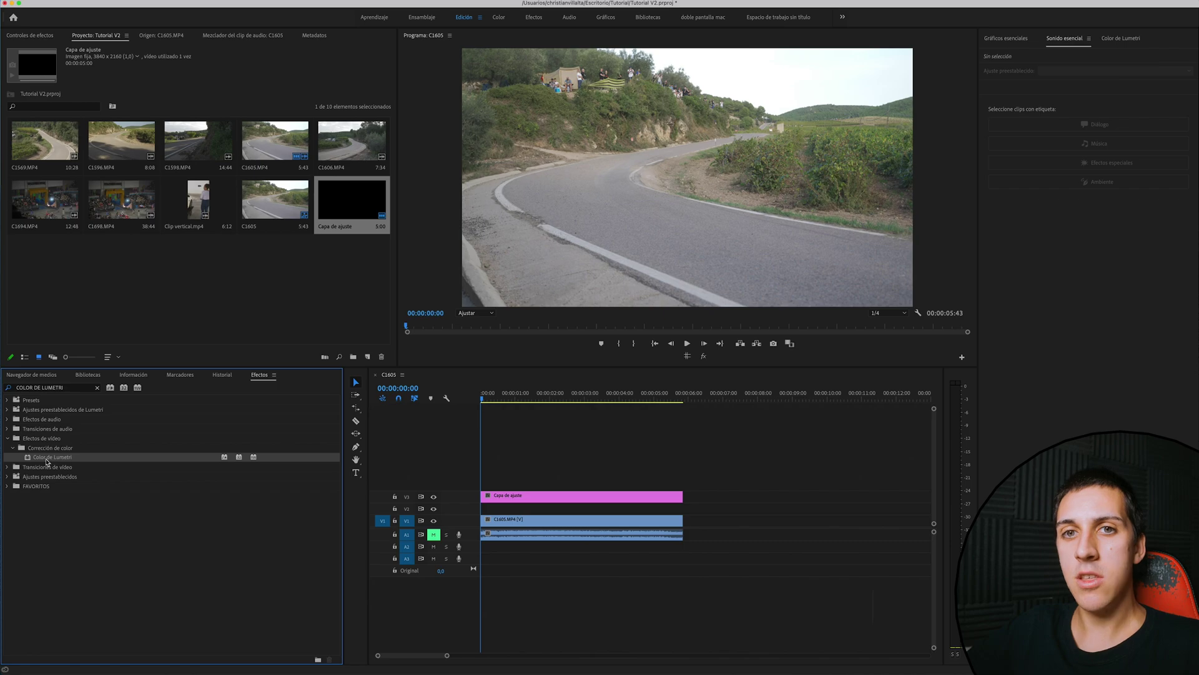
pyautogui.moveTo(47, 462); pyautogui.dragTo(524, 501)
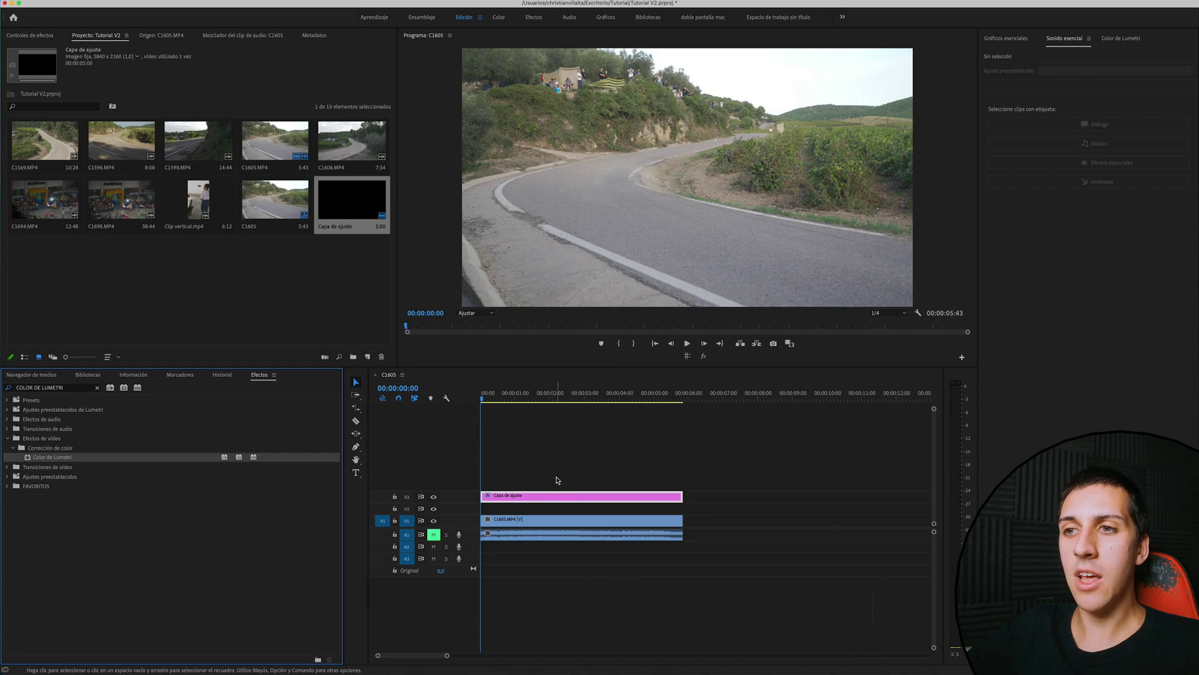
pyautogui.click(525, 501)
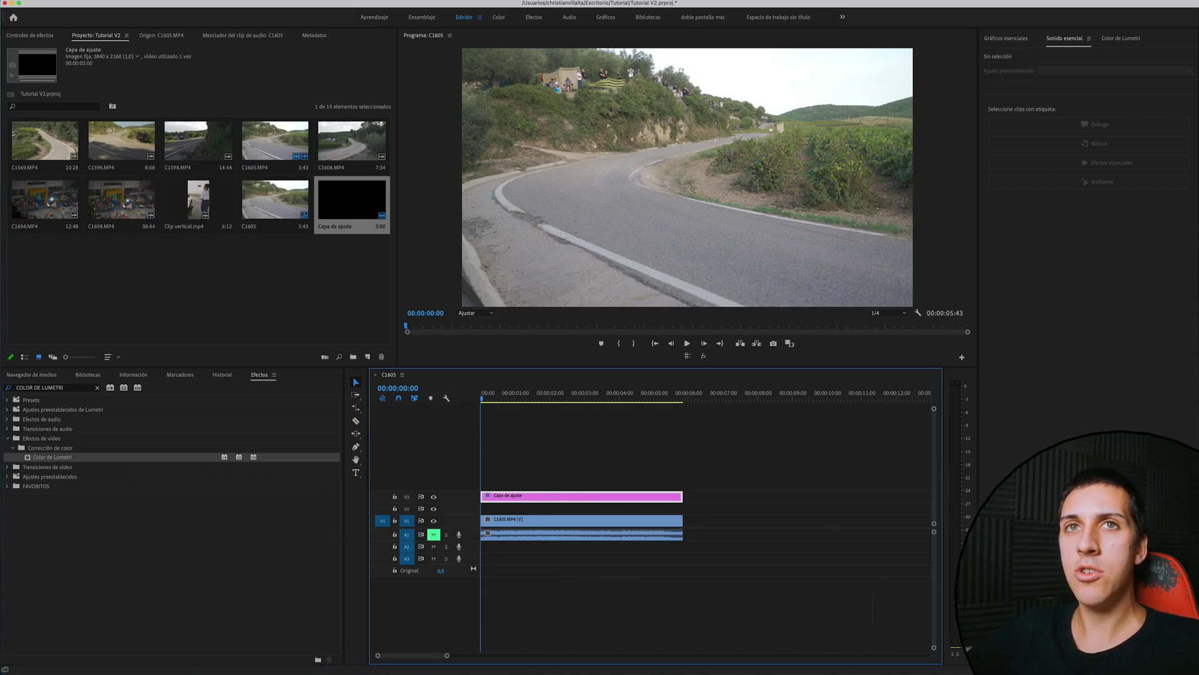
pyautogui.click(40, 35)
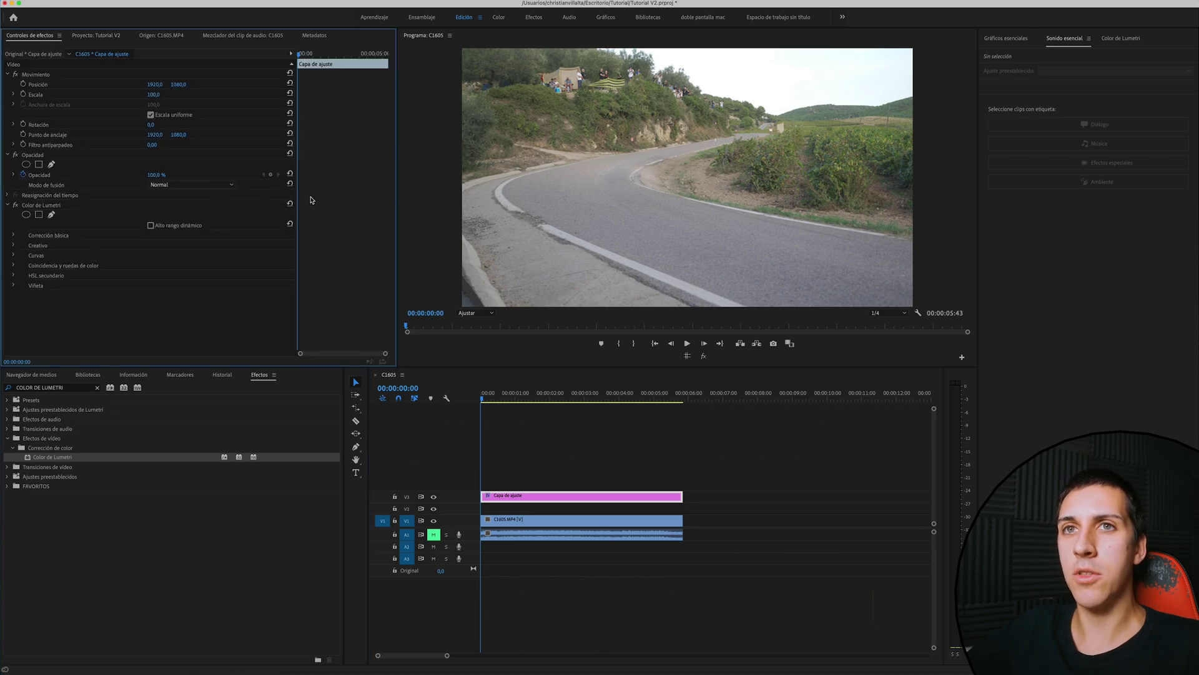
# Expand the Color de Lumetri Creativo adjustments to reveal Saturación at 100
pyautogui.click(112, 205)
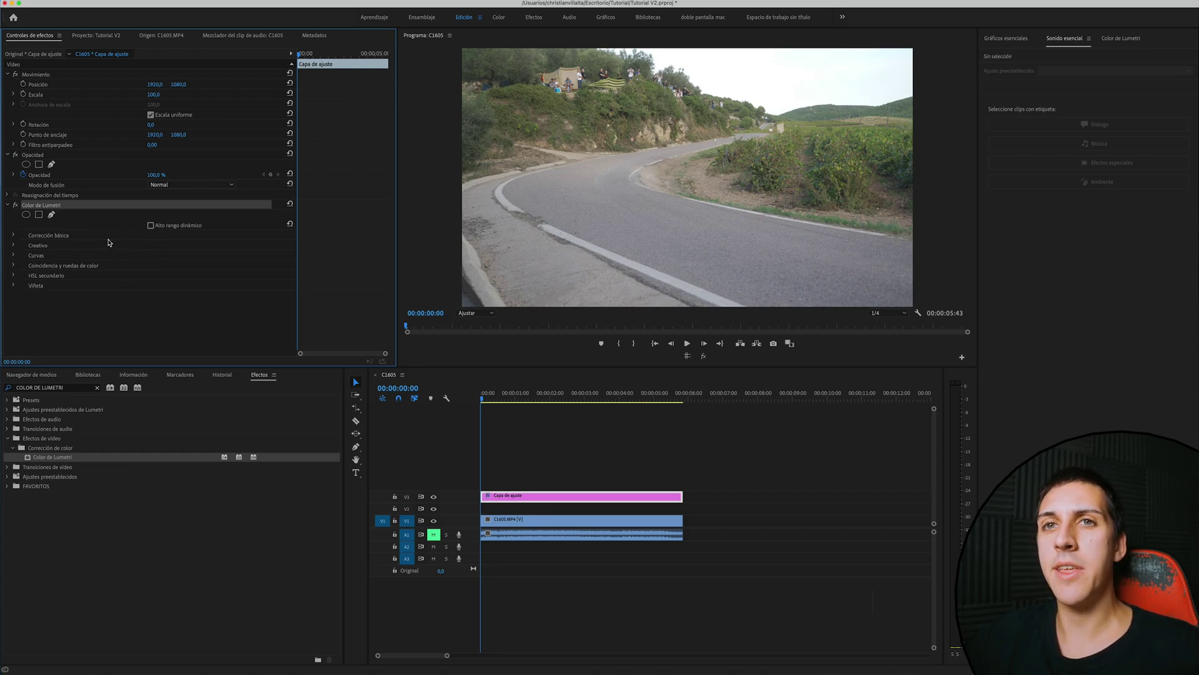
pyautogui.click(110, 245)
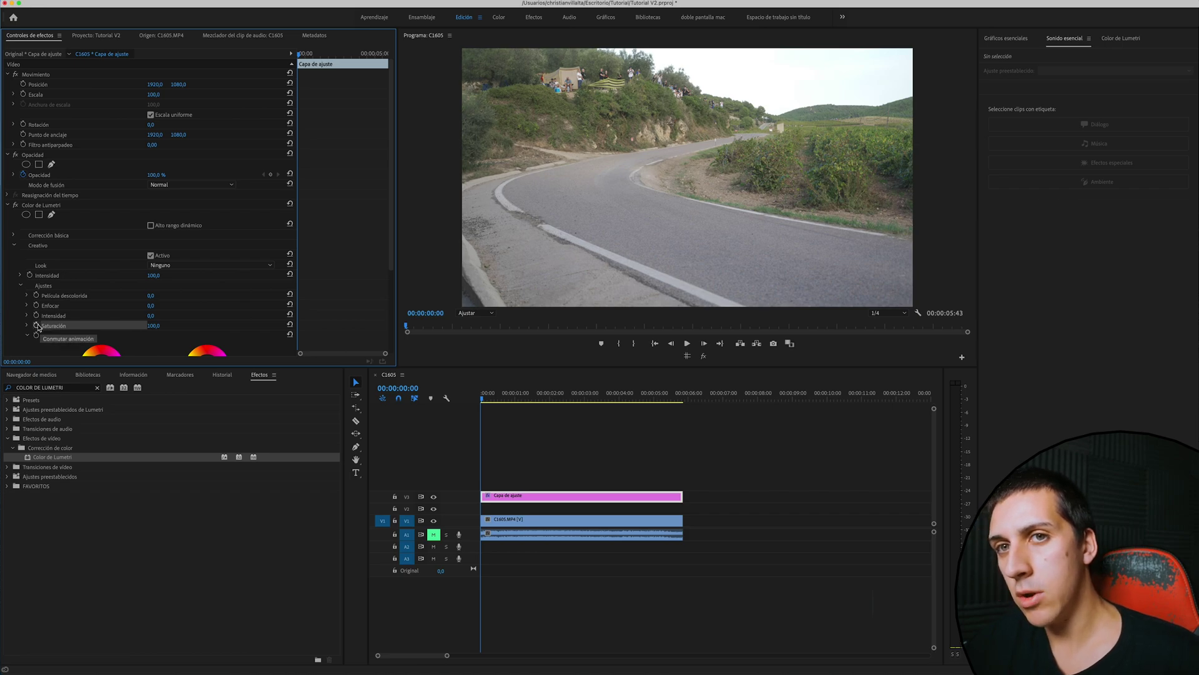
# Keyframe Lumetri Saturación down to 0 at 00:00:02:06, then return to the sequence start
pyautogui.click(37, 326)
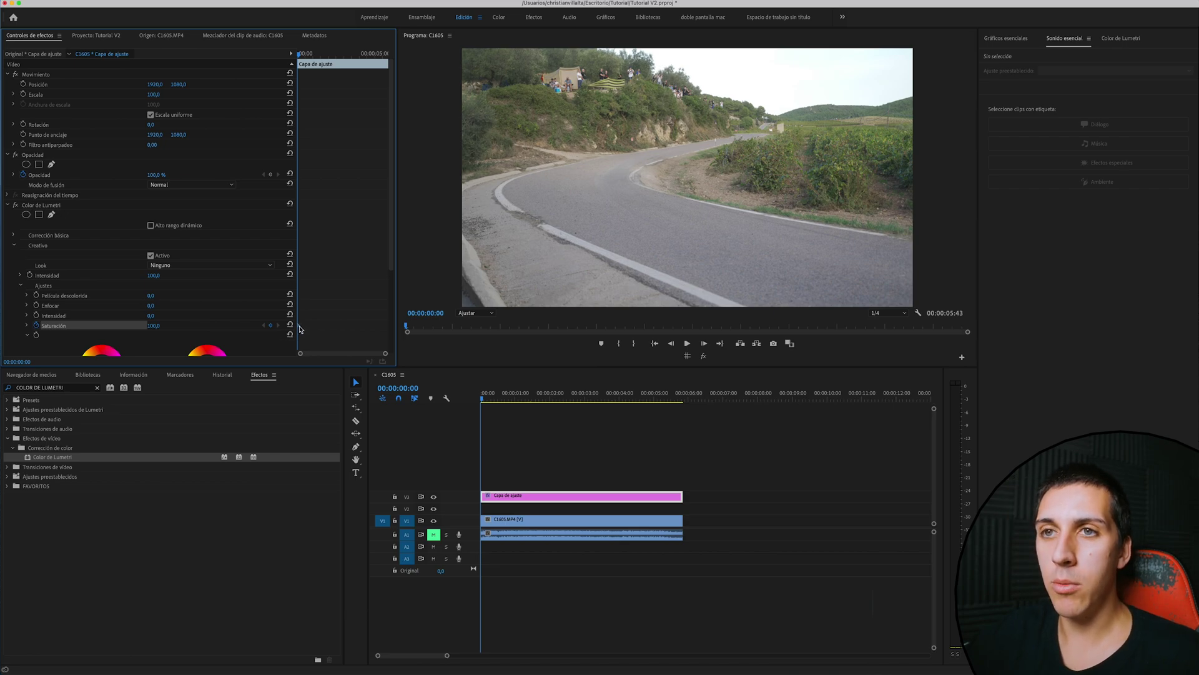
pyautogui.moveTo(299, 328)
pyautogui.mouseDown()
pyautogui.moveTo(321, 332)
pyautogui.moveTo(301, 332)
pyautogui.mouseUp()
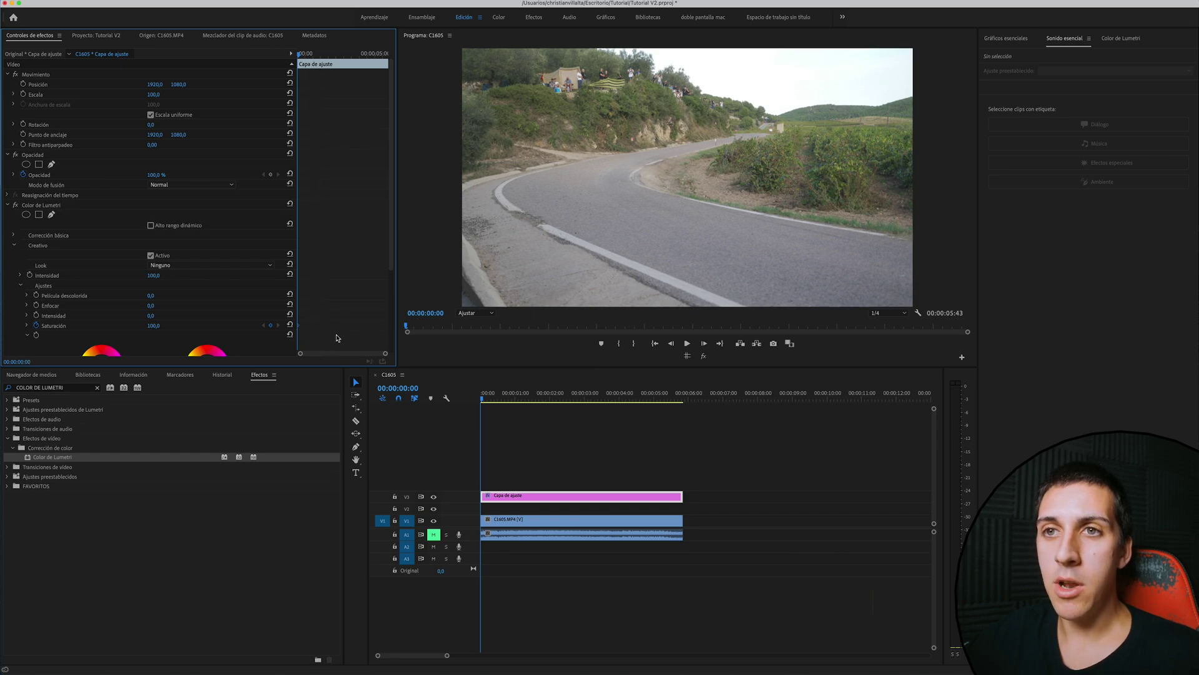
pyautogui.moveTo(486, 399)
pyautogui.mouseDown()
pyautogui.moveTo(581, 411)
pyautogui.moveTo(553, 412)
pyautogui.mouseUp()
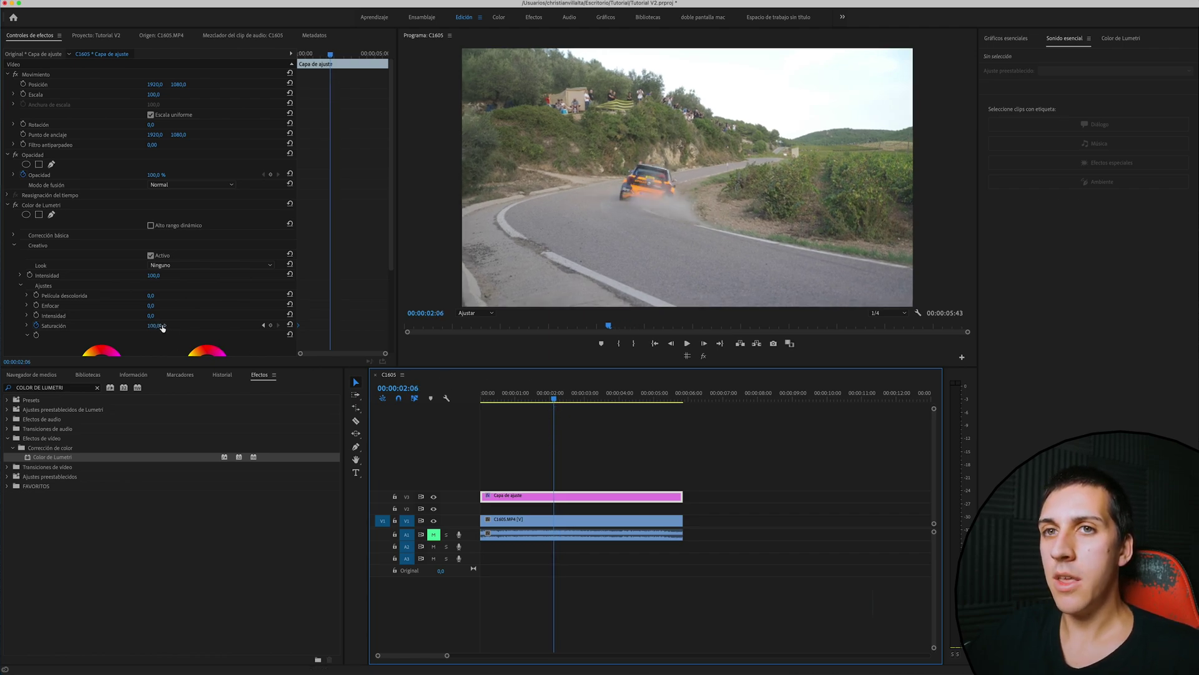
pyautogui.moveTo(157, 328); pyautogui.dragTo(100, 328)
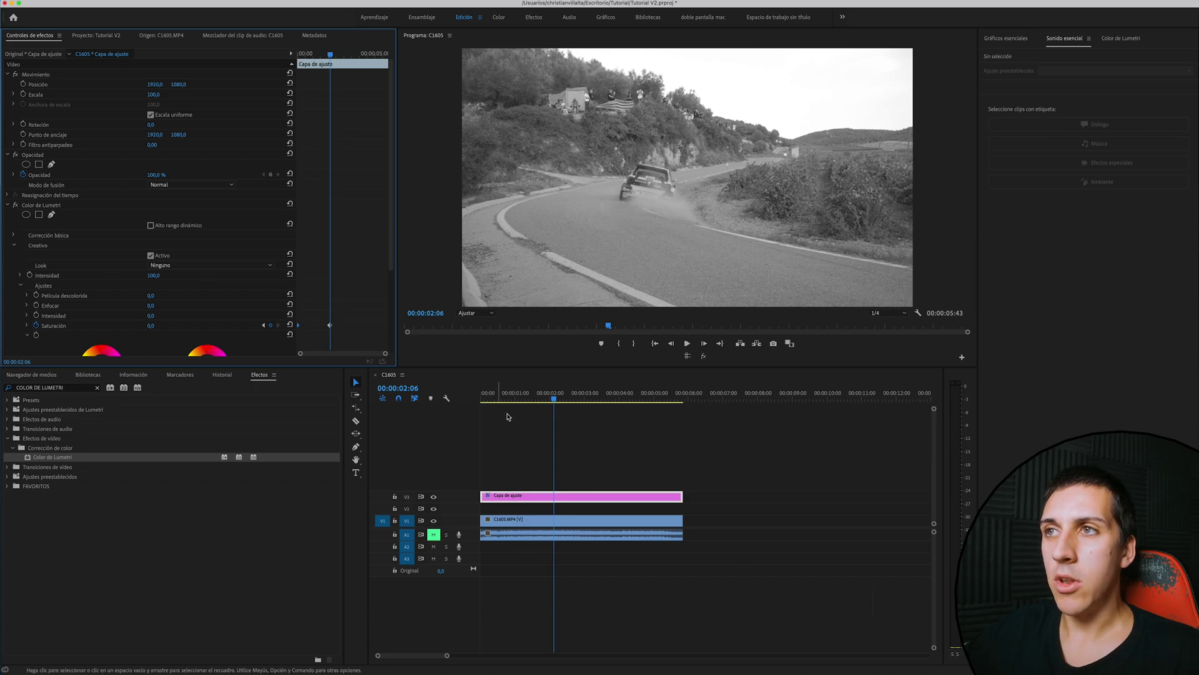
pyautogui.press('Home')
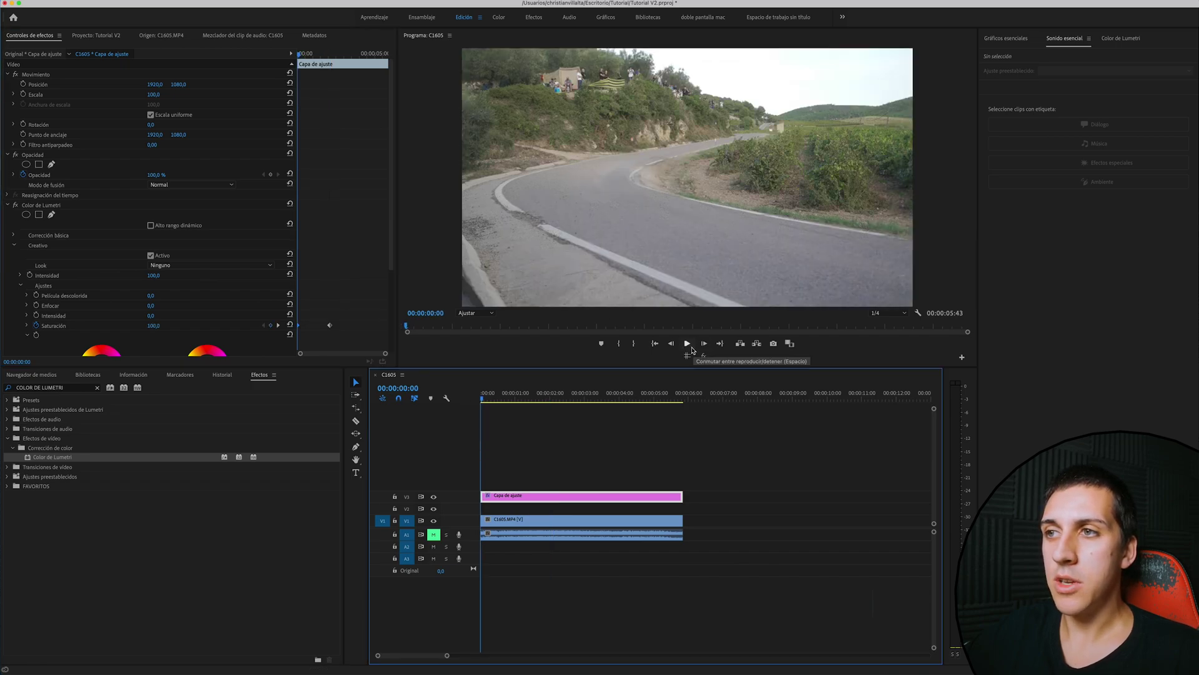
# Preview the fade and try moving the Saturación 0 keyframe later
pyautogui.click(688, 343)
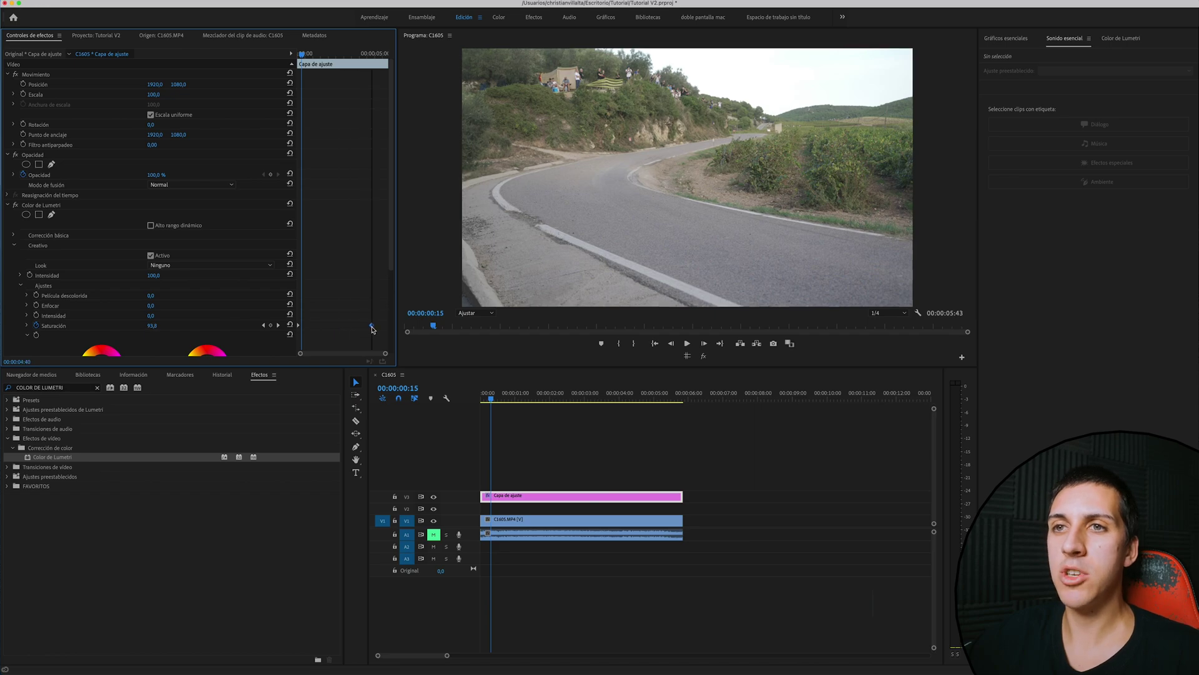
pyautogui.moveTo(341, 326); pyautogui.dragTo(384, 326)
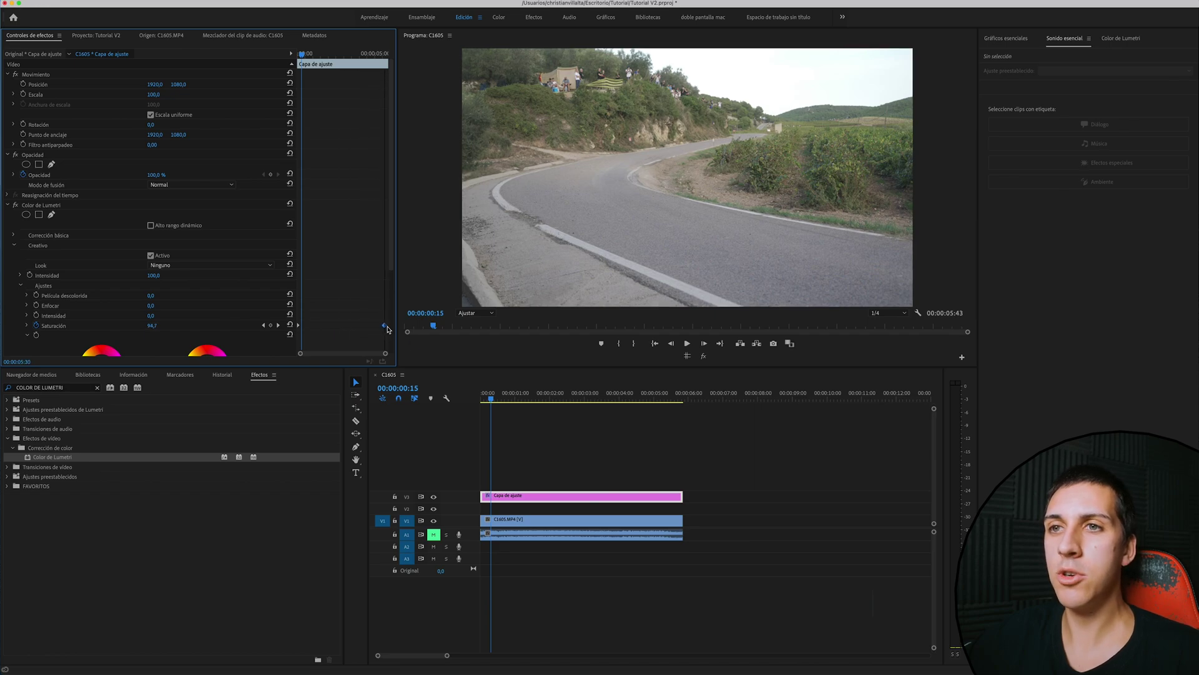
pyautogui.click(686, 345)
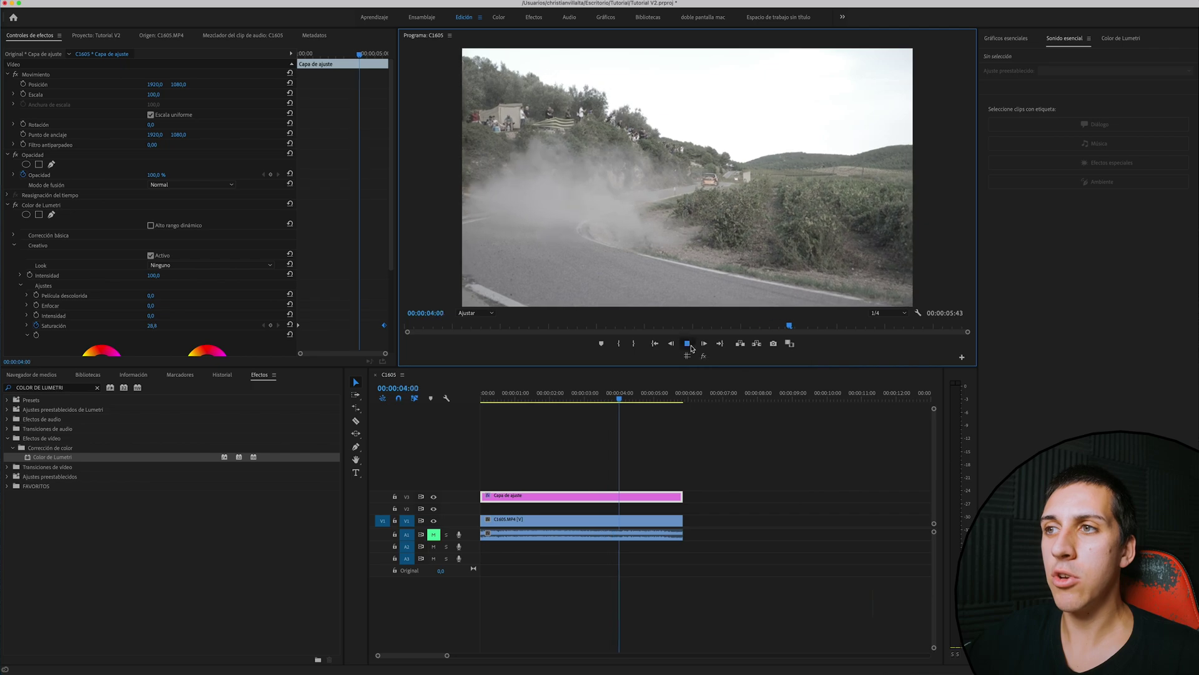
pyautogui.click(686, 344)
# Move the Saturación 0 keyframe earlier so the shot is grey from about 00:00:01:02
pyautogui.moveTo(384, 326); pyautogui.dragTo(314, 334)
pyautogui.press('Home')
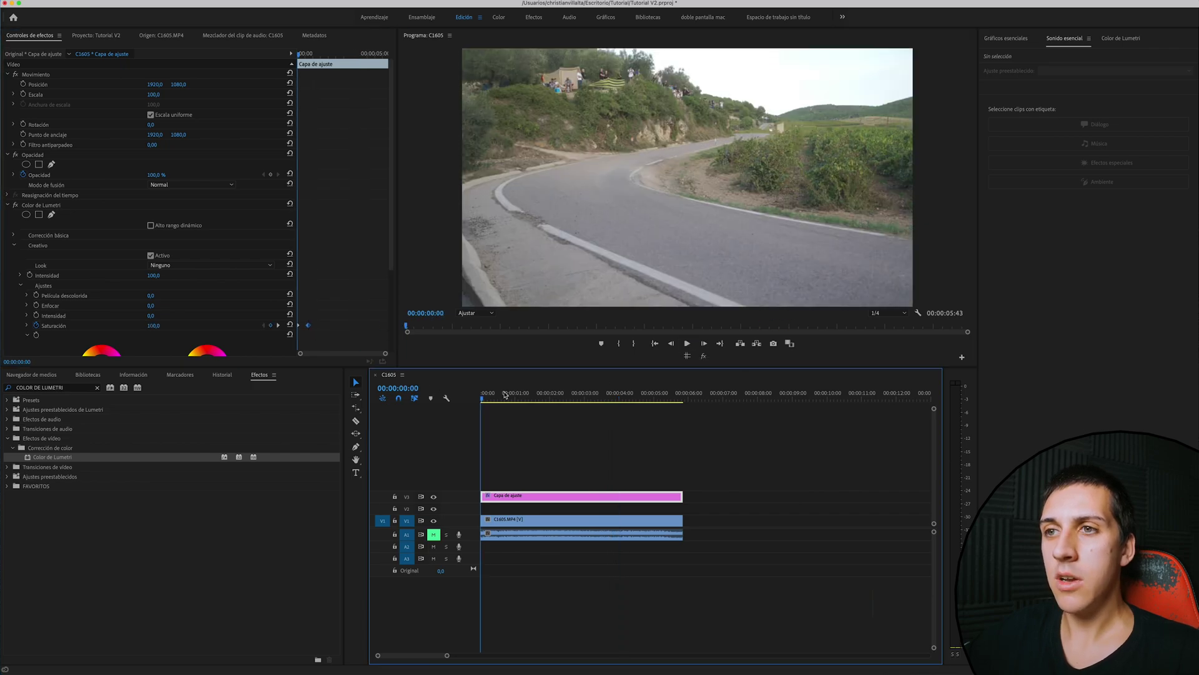
pyautogui.click(688, 343)
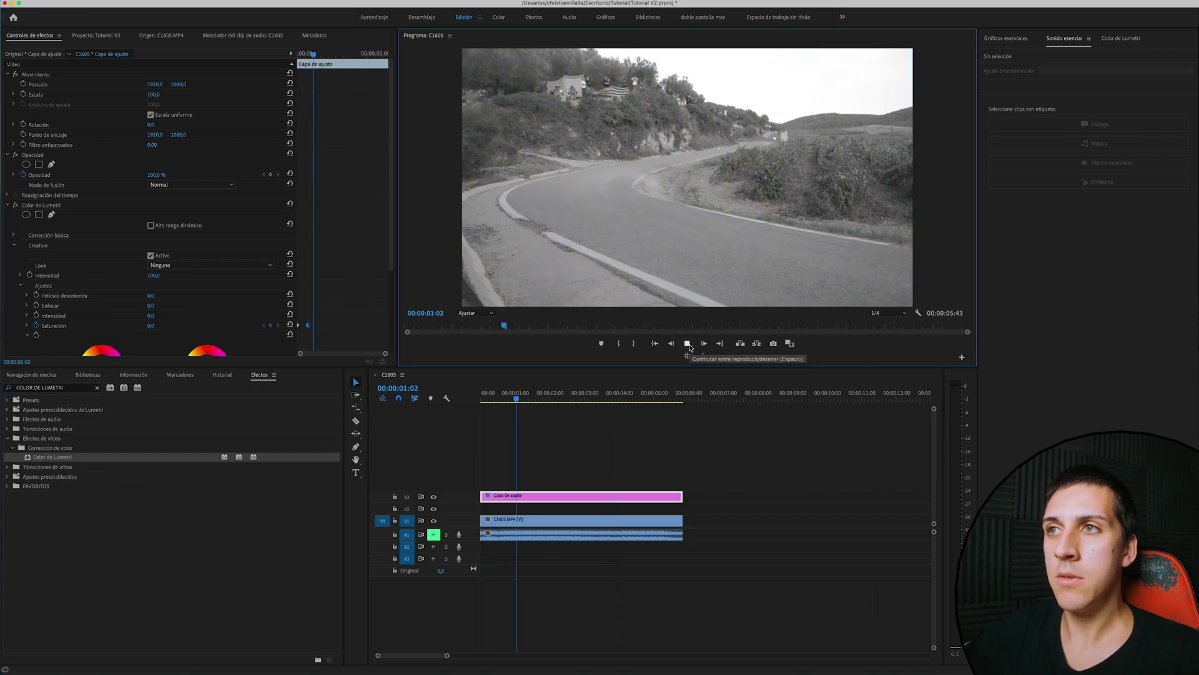
pyautogui.click(688, 343)
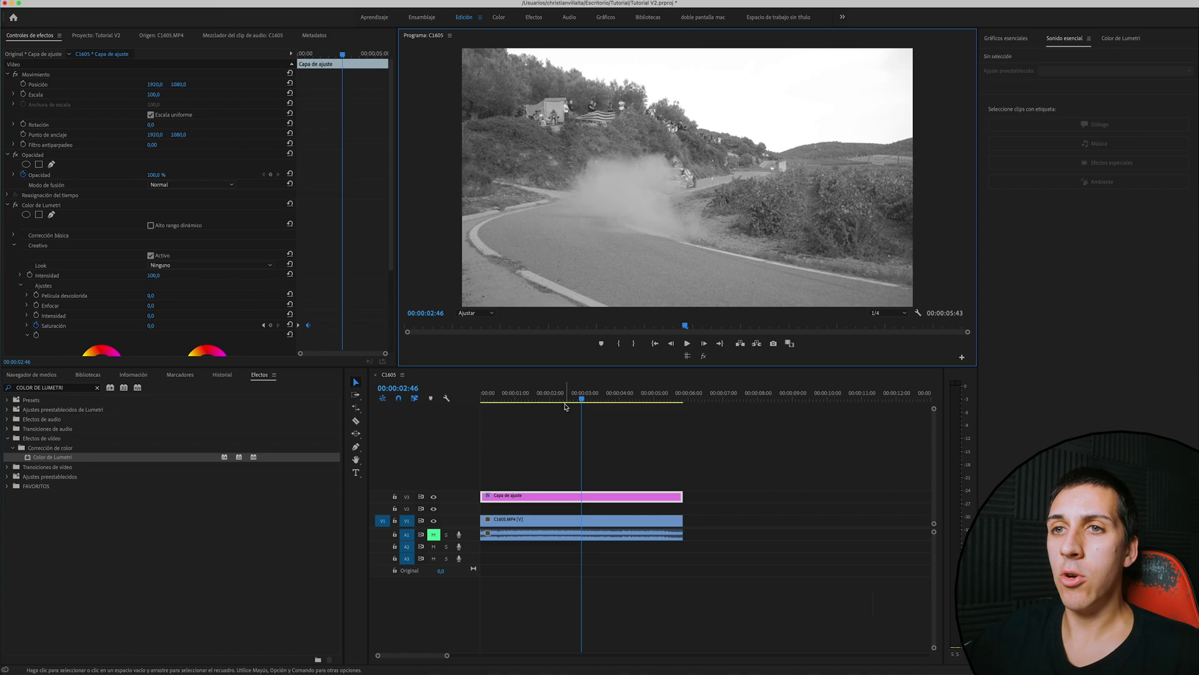
# Shift the 0 keyframe slightly later and set Saturación back to 100 at 00:00:03:43
pyautogui.moveTo(569, 398); pyautogui.dragTo(558, 404)
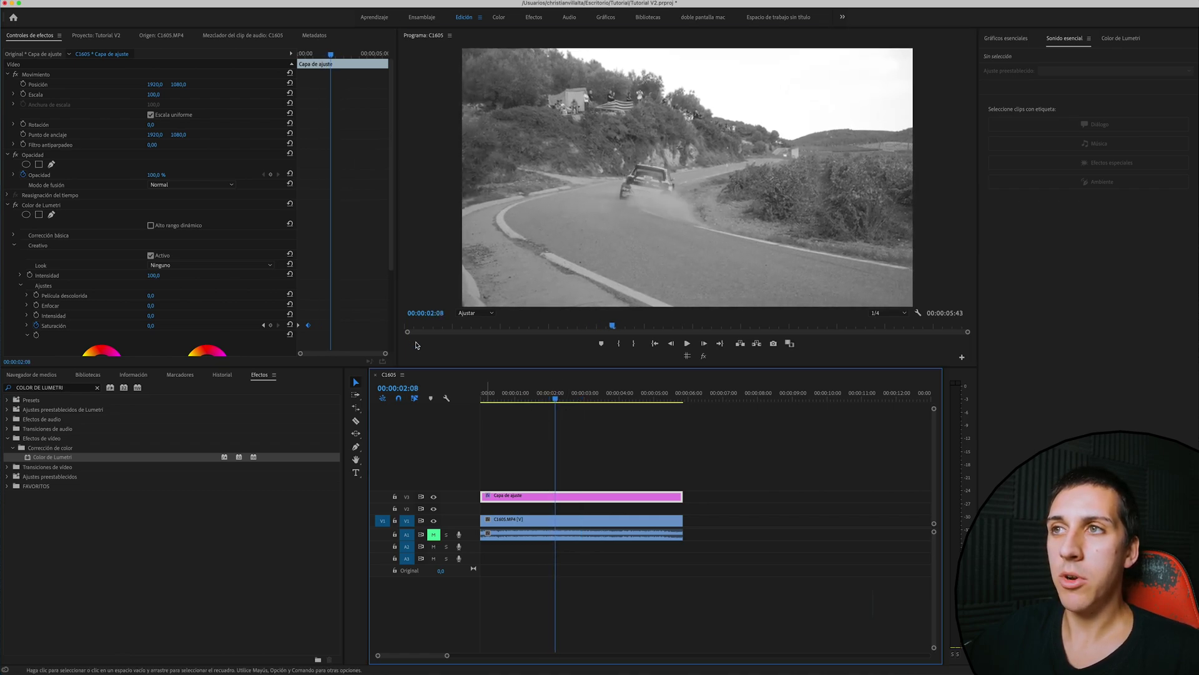
pyautogui.moveTo(309, 327); pyautogui.dragTo(321, 326)
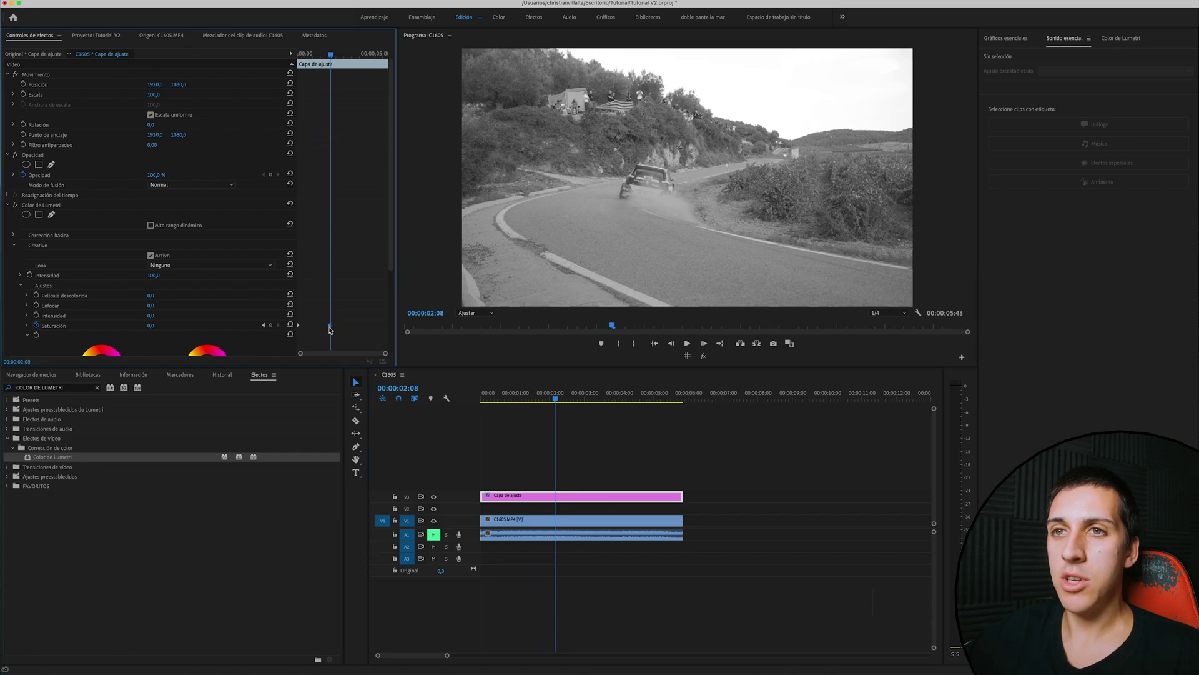
pyautogui.moveTo(572, 400); pyautogui.dragTo(614, 403)
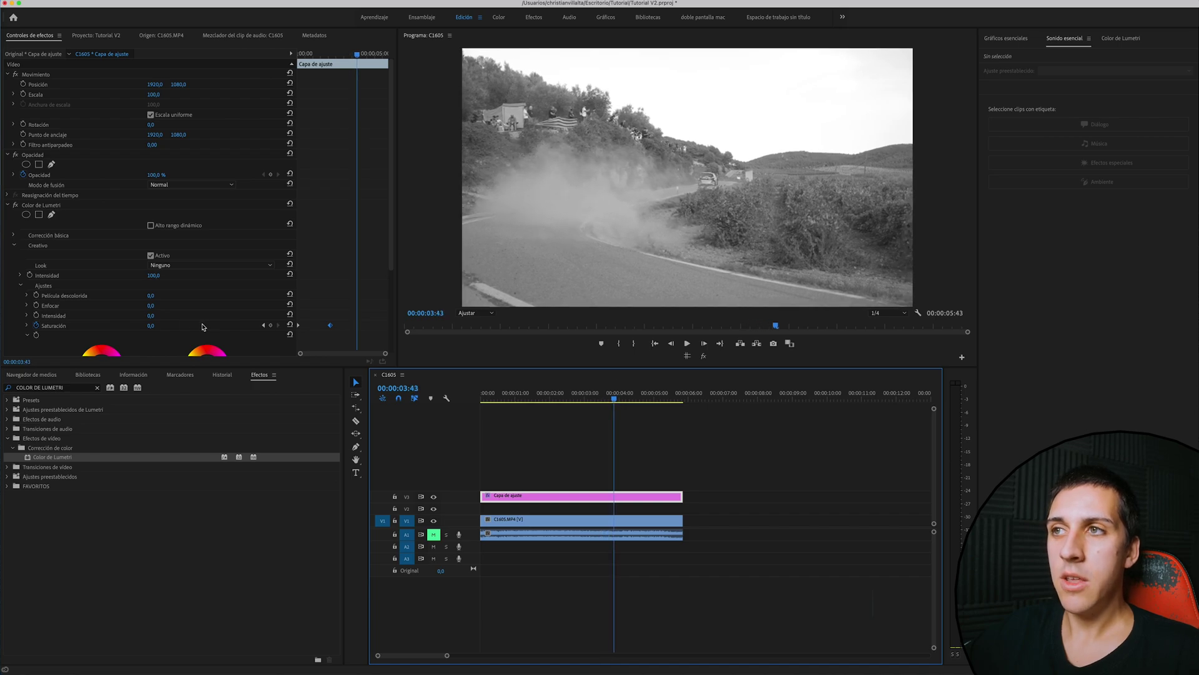
pyautogui.moveTo(149, 326); pyautogui.dragTo(94, 326)
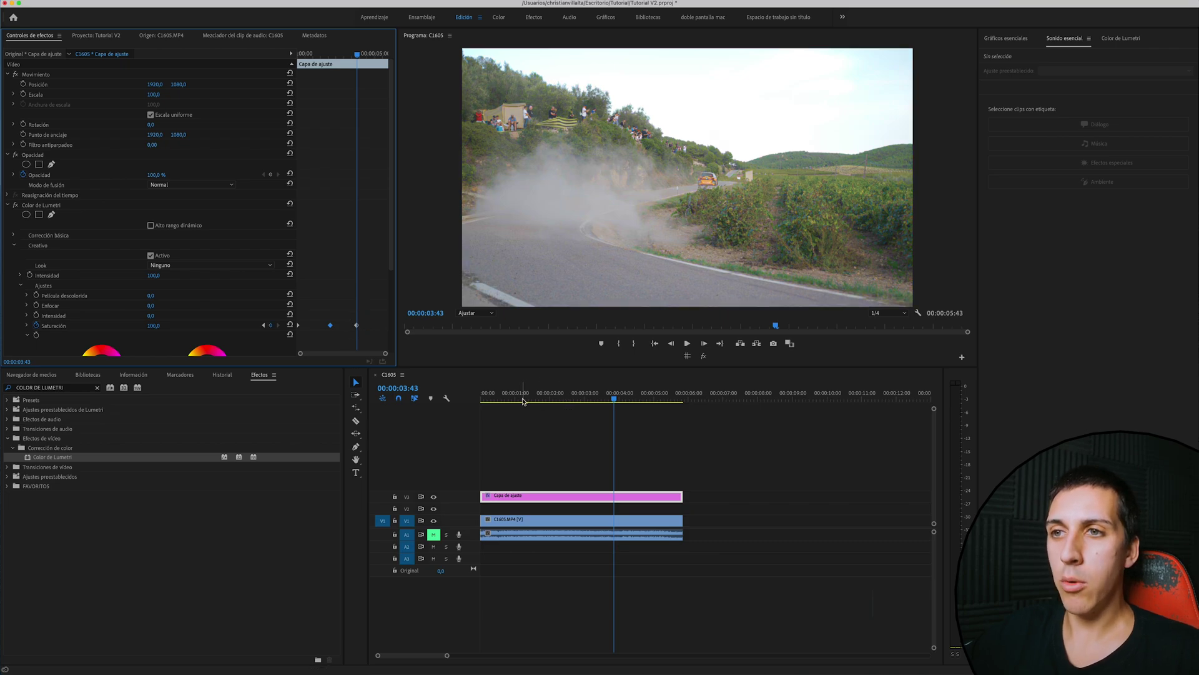
# Retime the Saturación keyframes so grey starts near 00:00:02:30 and colour returns by 00:00:04:31
pyautogui.click(475, 398)
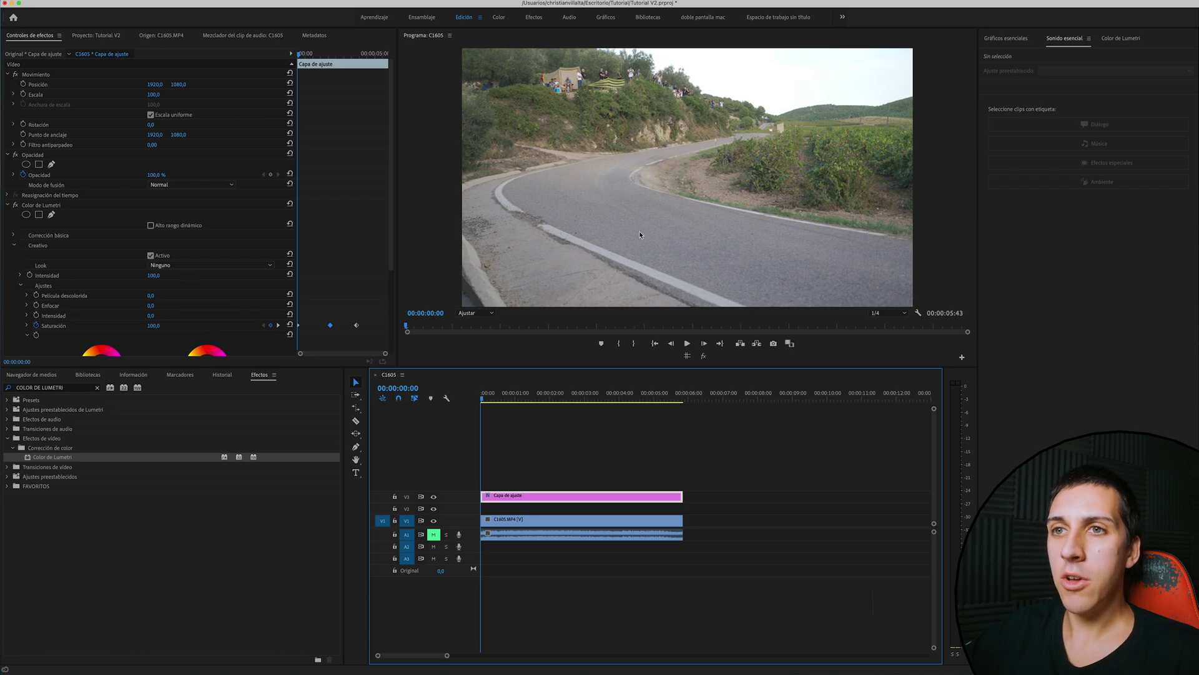
pyautogui.click(687, 344)
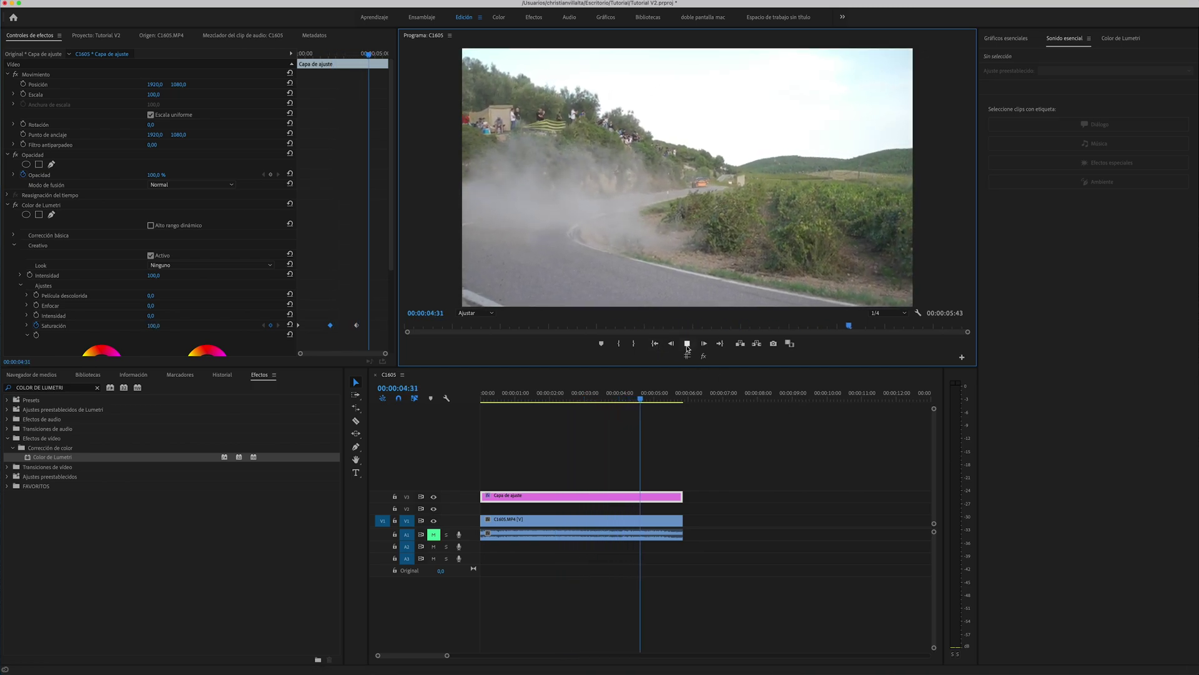
pyautogui.moveTo(357, 326); pyautogui.dragTo(368, 329)
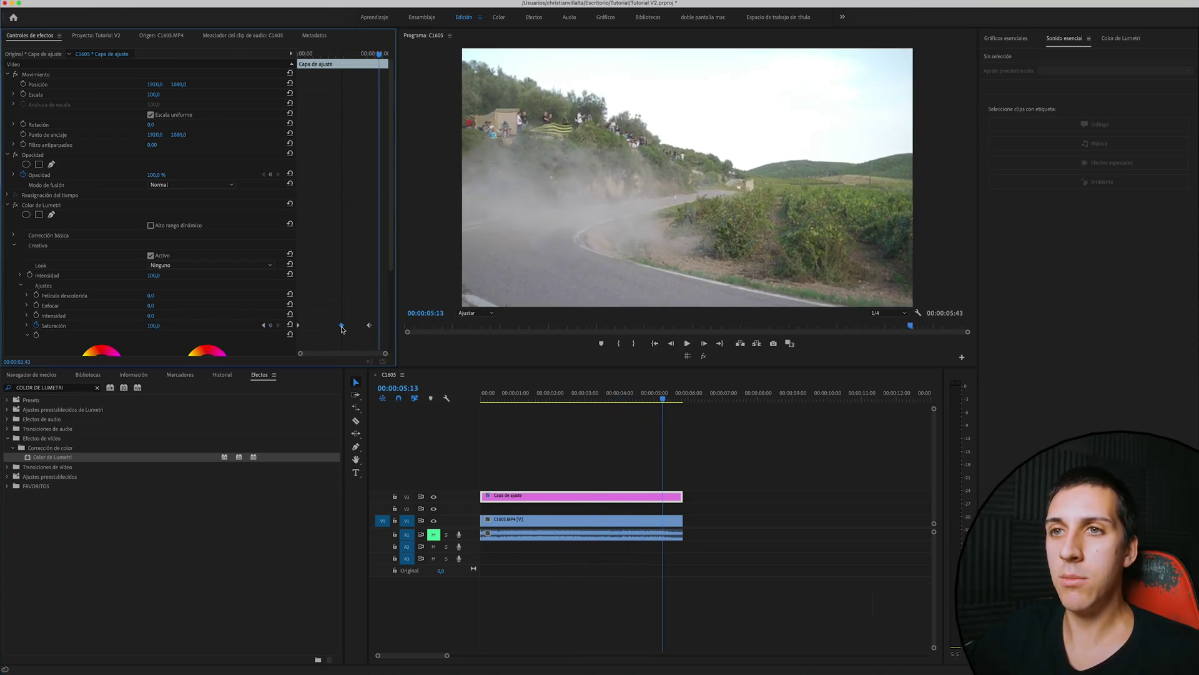
pyautogui.click(333, 325)
pyautogui.moveTo(370, 325); pyautogui.dragTo(318, 326)
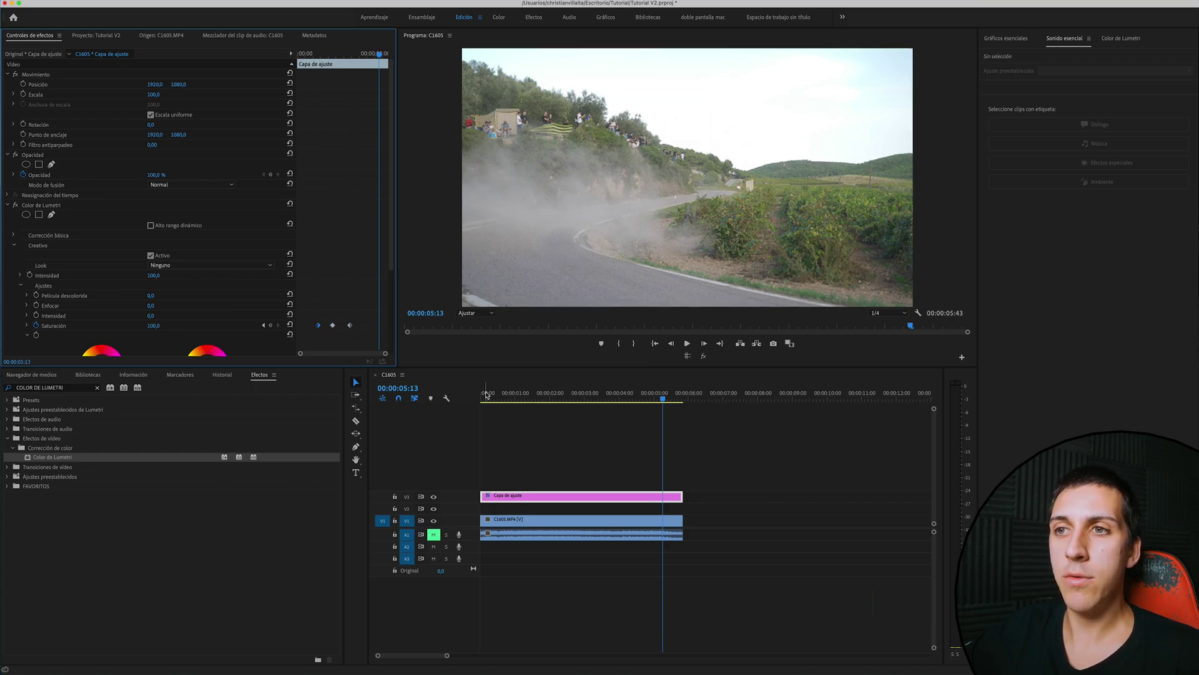